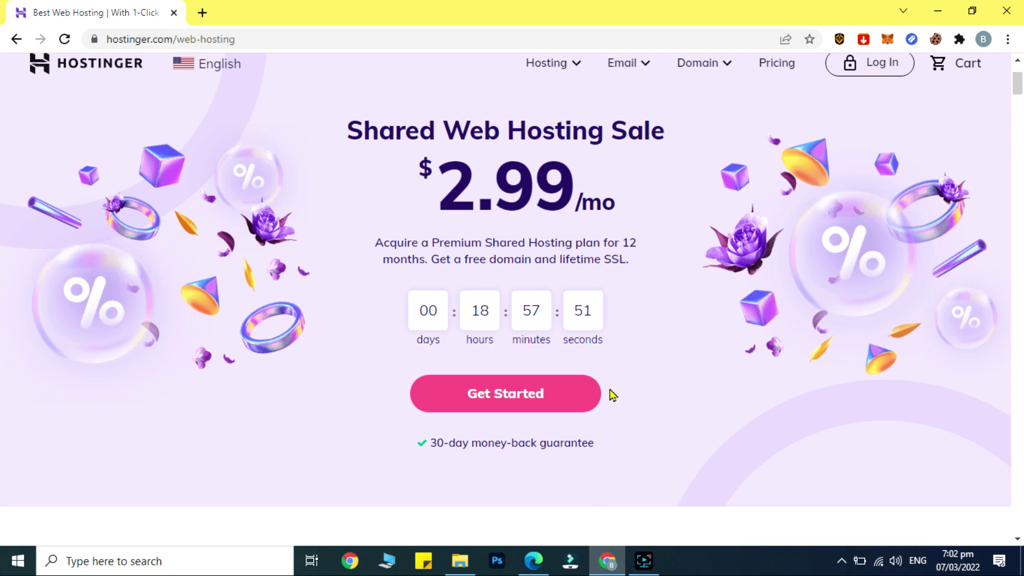
# Start an order for the Premium Shared Hosting plan
pyautogui.click(510, 399)
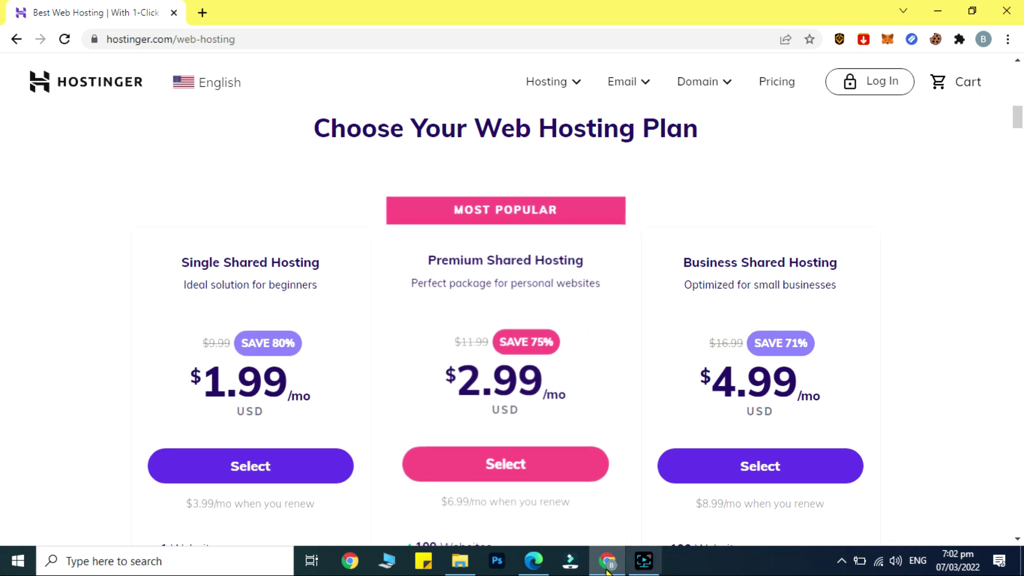
pyautogui.click(544, 472)
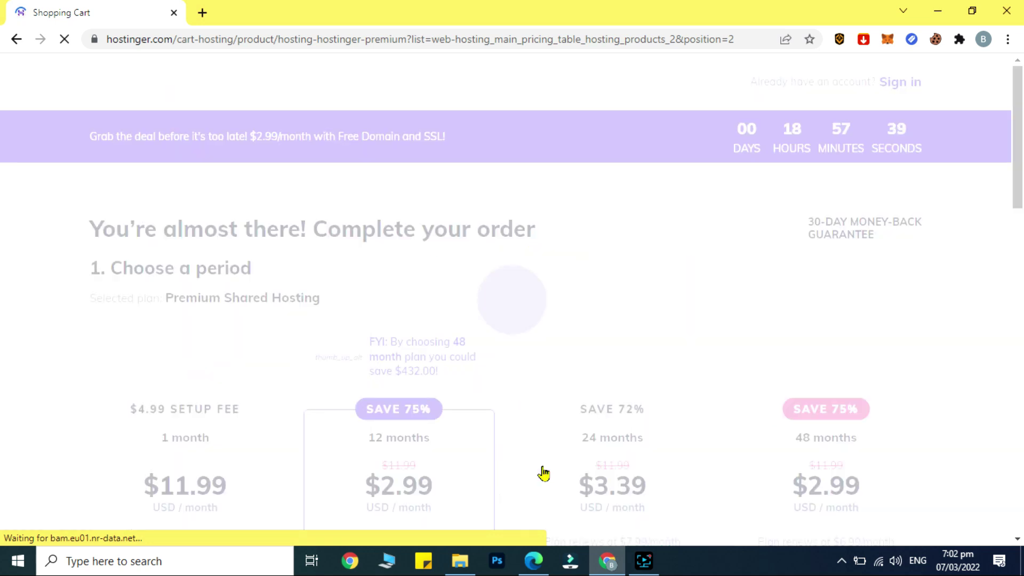
# Review the order page's billing periods, subtotal, account creation, payment methods and included free domain name
pyautogui.scroll(-3, 543, 472)
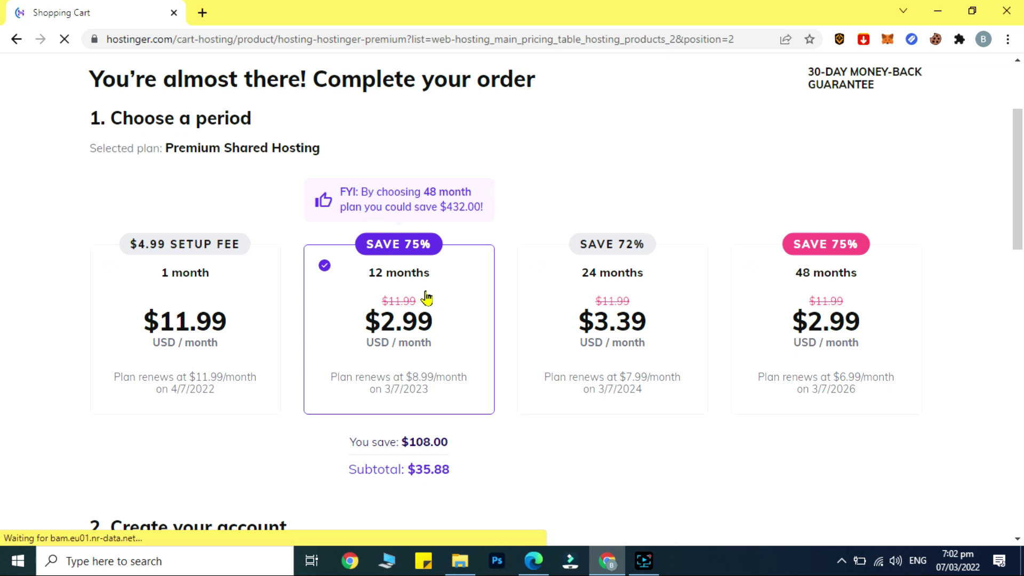
pyautogui.scroll(-2, 457, 338)
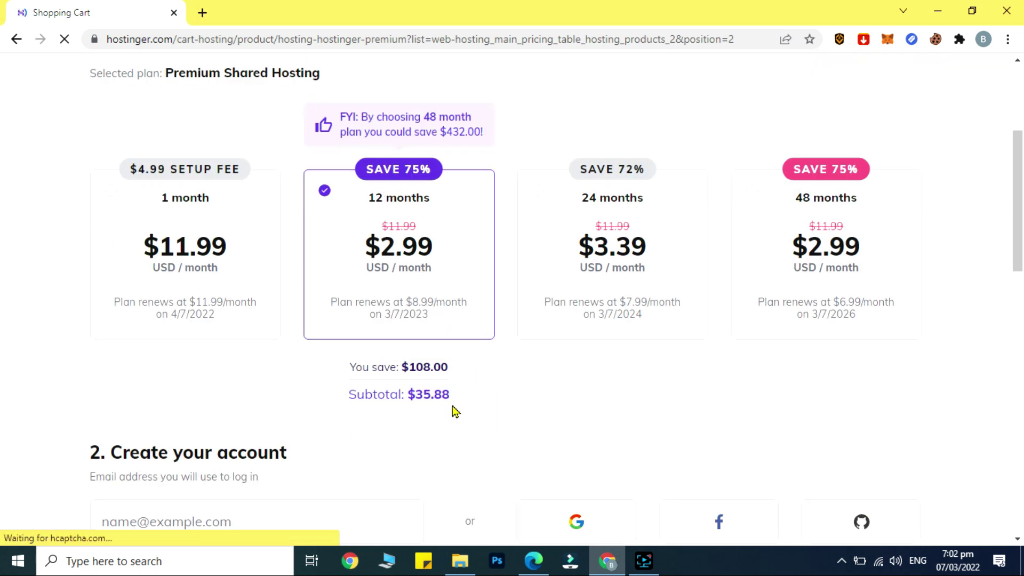
pyautogui.moveTo(449, 398); pyautogui.dragTo(421, 399)
pyautogui.scroll(-4, 420, 341)
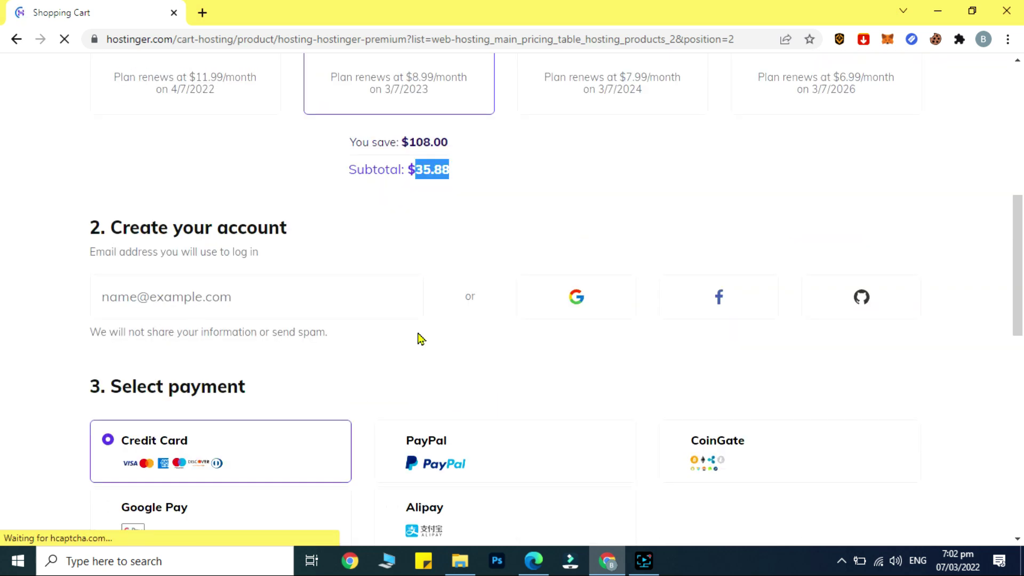
pyautogui.click(298, 307)
pyautogui.scroll(-4, 374, 313)
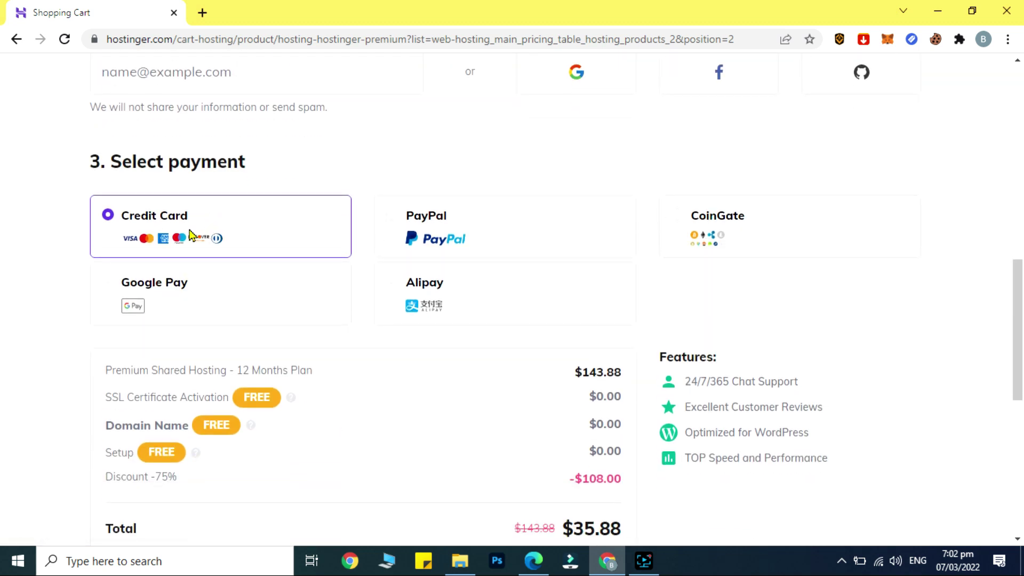
pyautogui.scroll(-3, 189, 234)
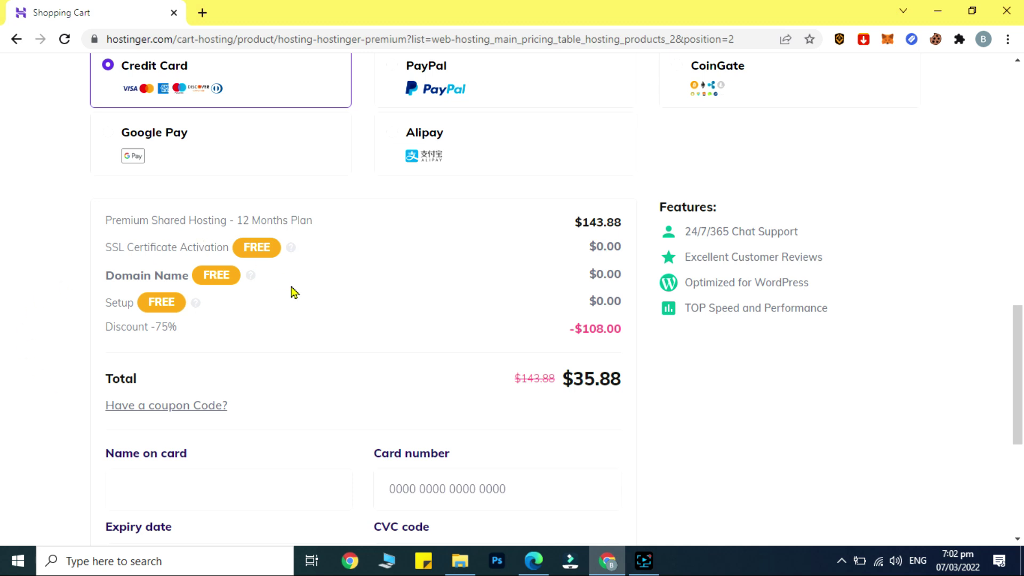
pyautogui.moveTo(105, 289); pyautogui.dragTo(171, 282)
pyautogui.scroll(-3, 304, 322)
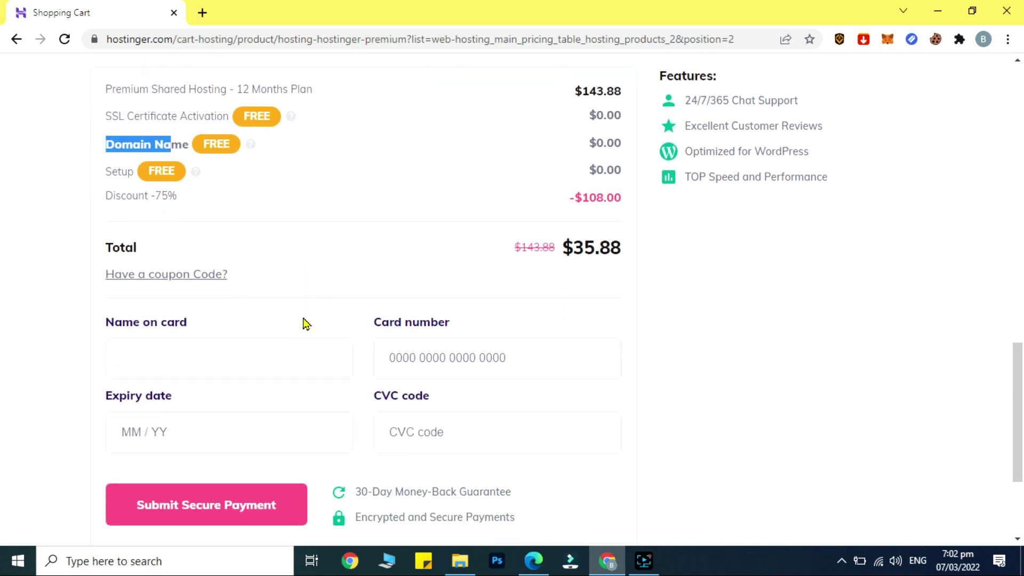
# Apply the coupon code 90SMENTOR to the hosting order
pyautogui.click(183, 266)
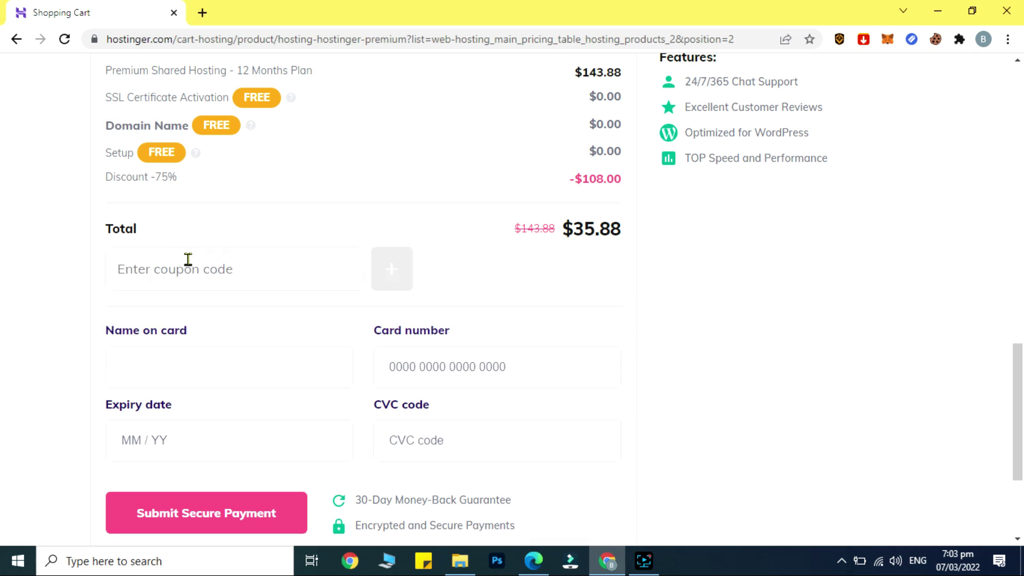
pyautogui.write('90SM')
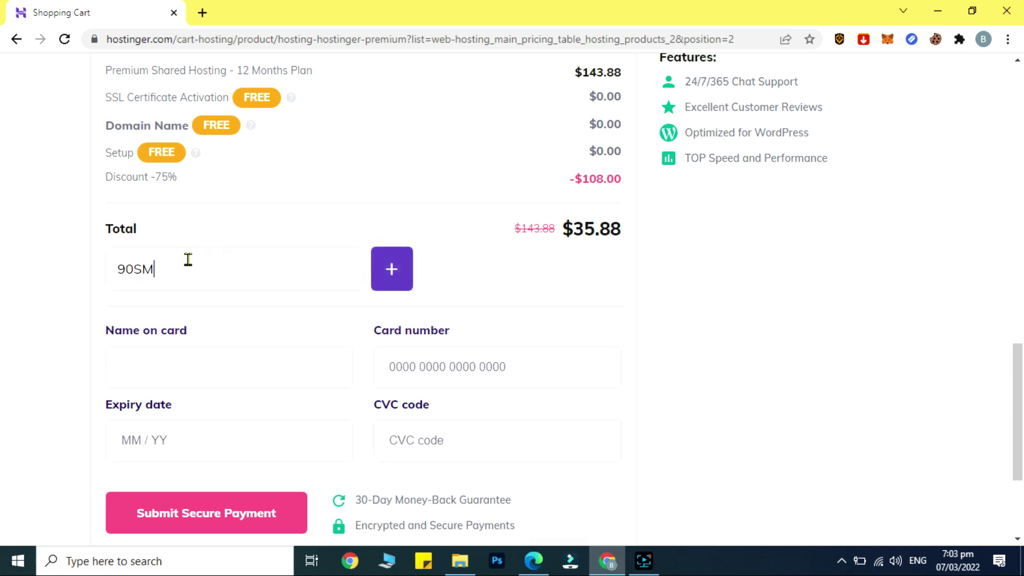
pyautogui.write('ENTOR')
pyautogui.click(409, 273)
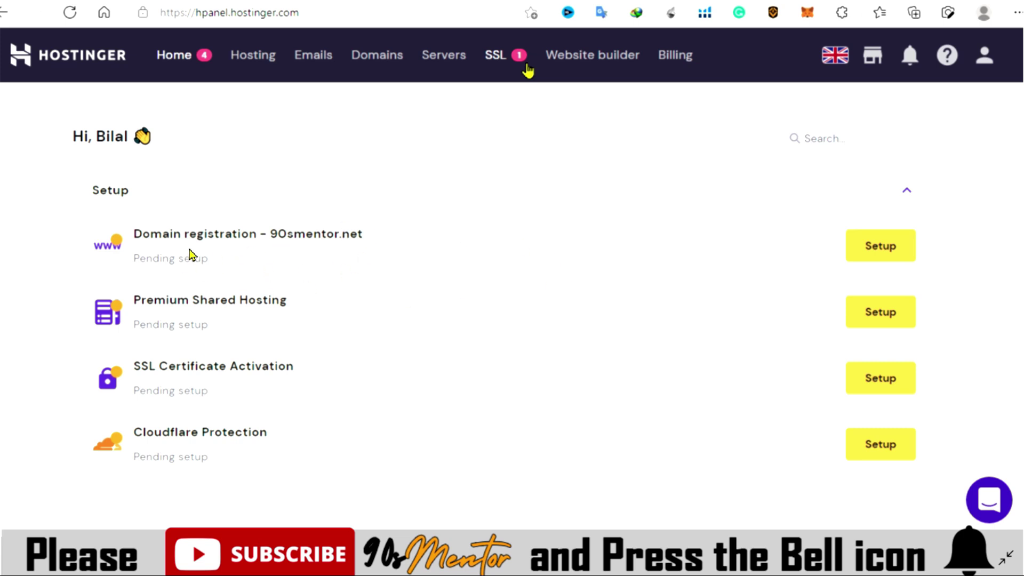
# Begin the 90smentor.net domain registration with Pakistan as the country and the Personal registrant type, and proceed to the contact details
pyautogui.click(894, 255)
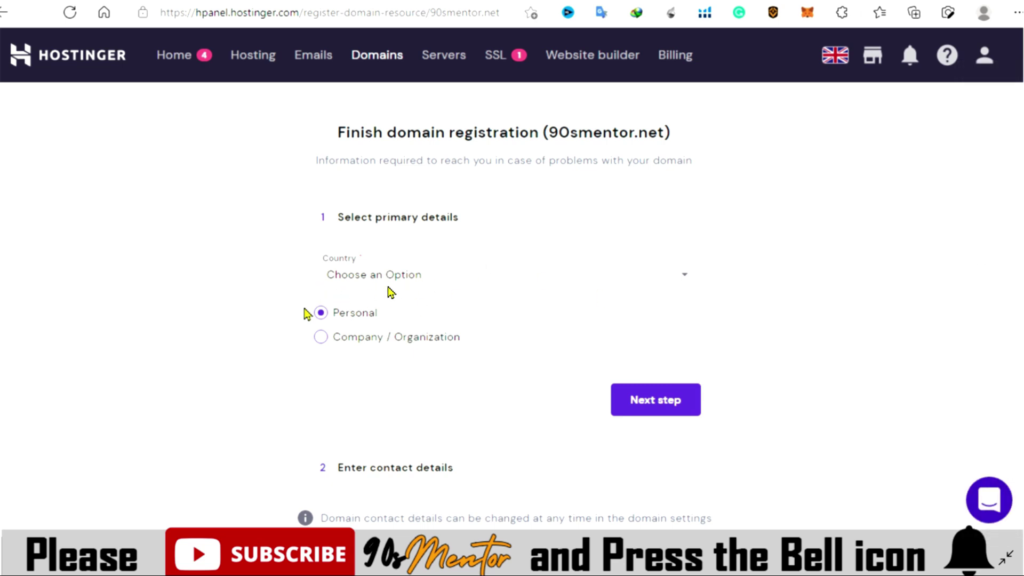
pyautogui.click(424, 276)
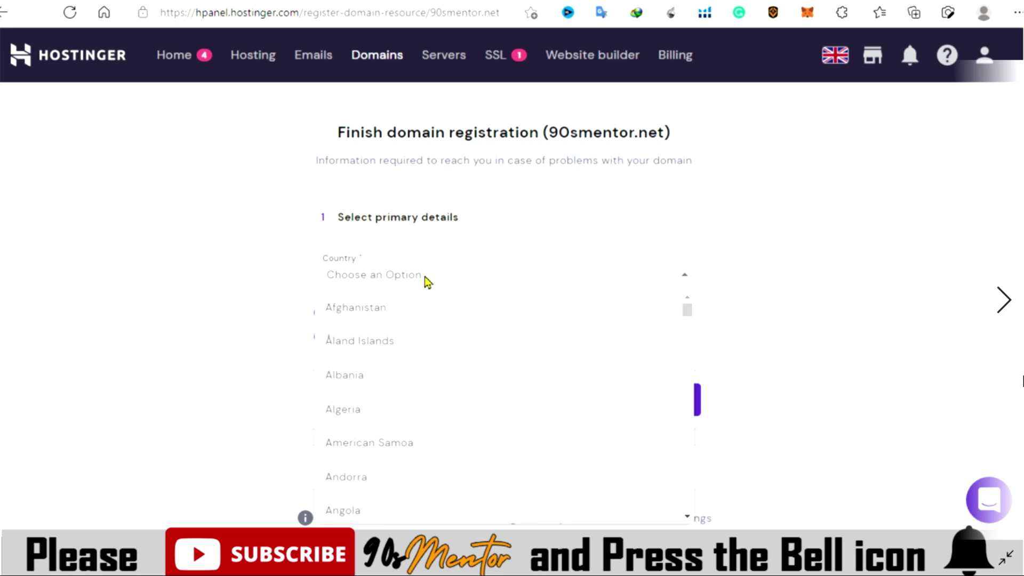
pyautogui.click(363, 353)
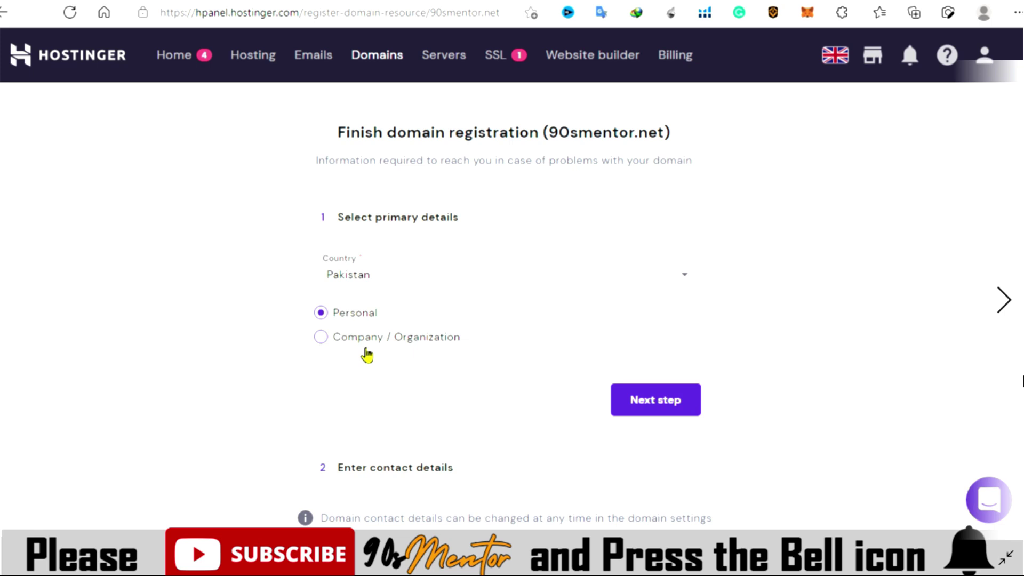
pyautogui.scroll(-1, 663, 345)
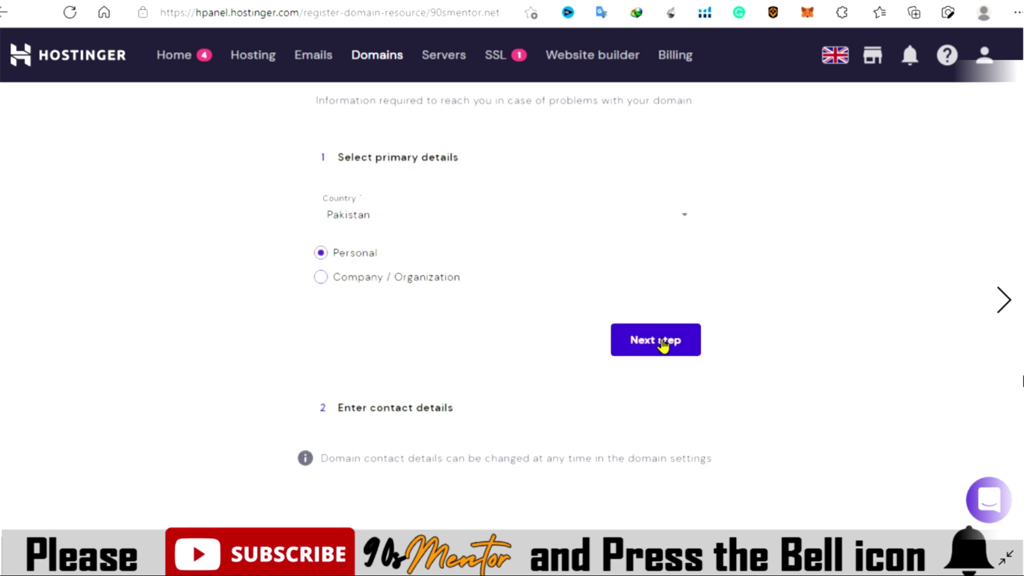
pyautogui.click(663, 345)
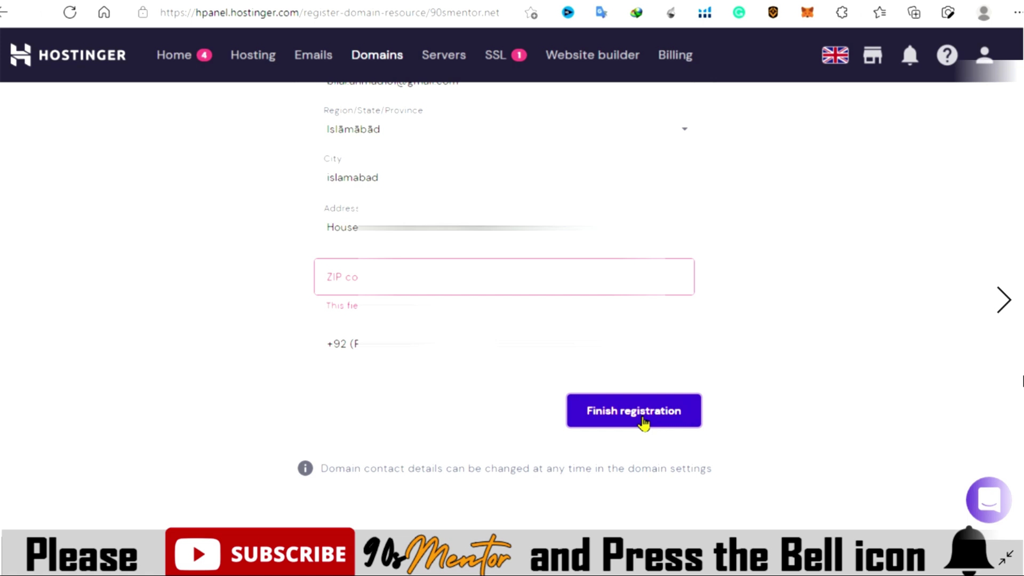
# Submit the contact details to finish the domain registration, and continue to the domain information
pyautogui.click(643, 421)
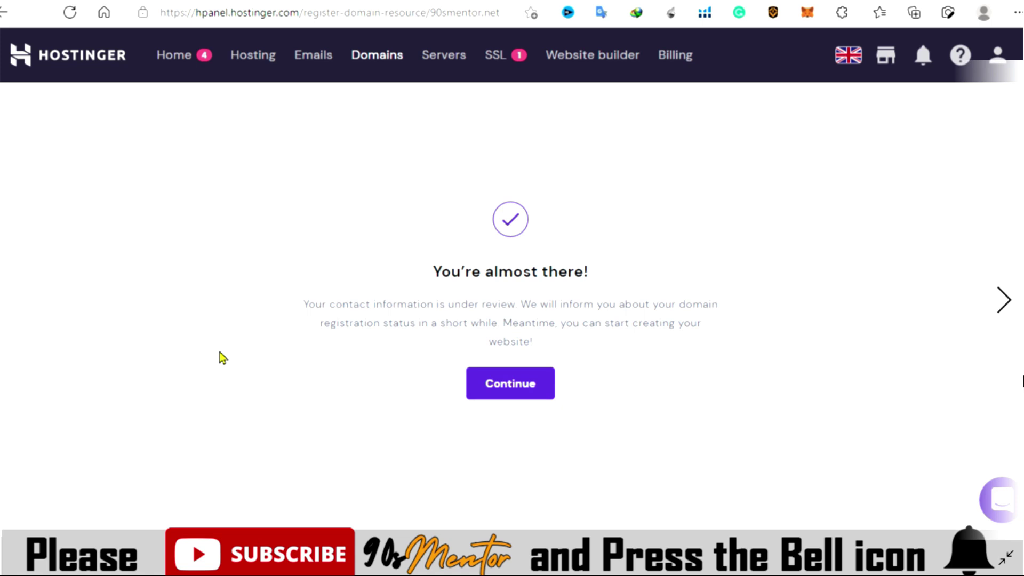
pyautogui.click(524, 383)
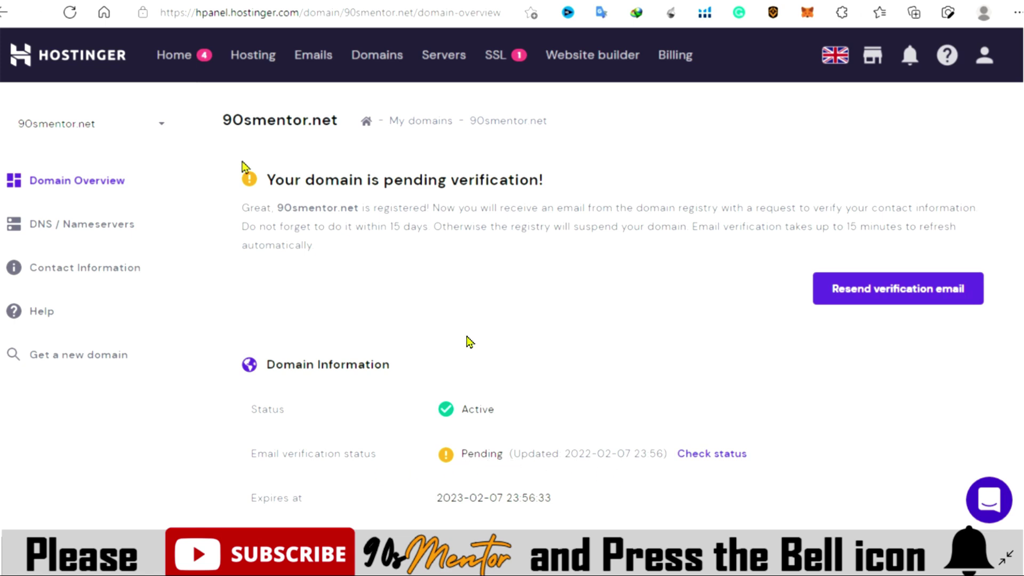
pyautogui.scroll(-3, 114, 343)
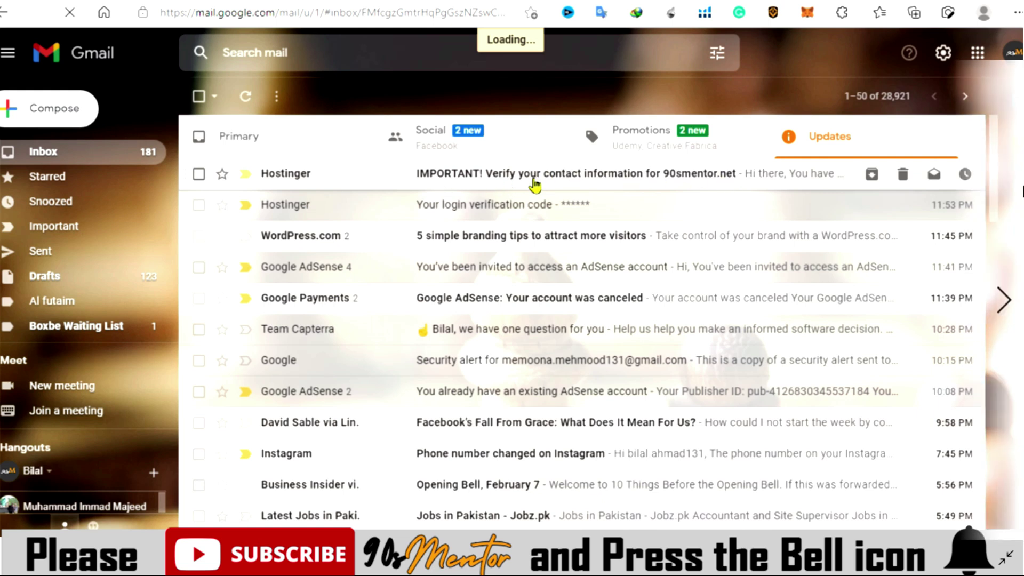
# In Gmail, open Hostinger's contact verification email for 90smentor.net and follow its validation link
pyautogui.click(535, 185)
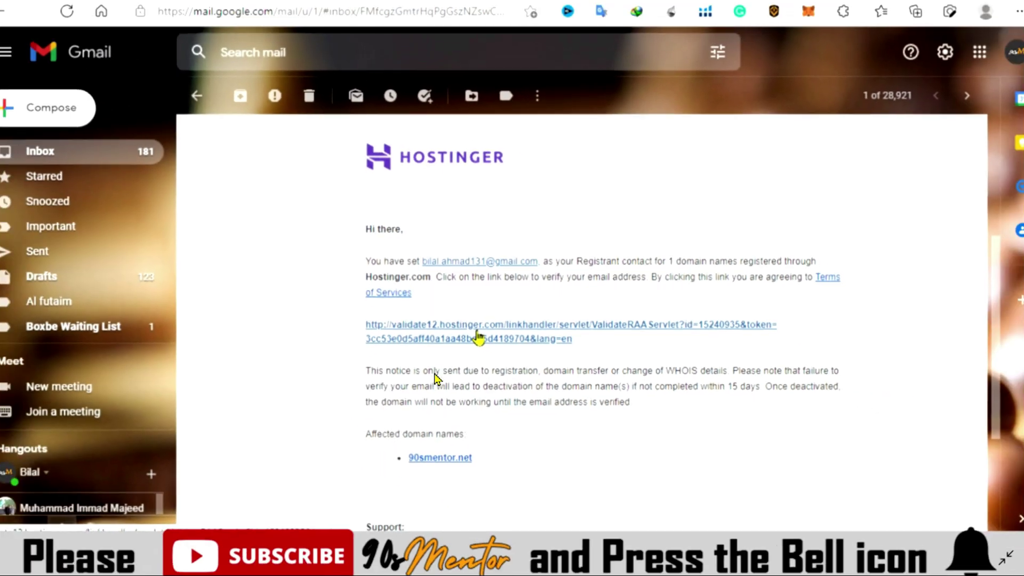
pyautogui.click(478, 333)
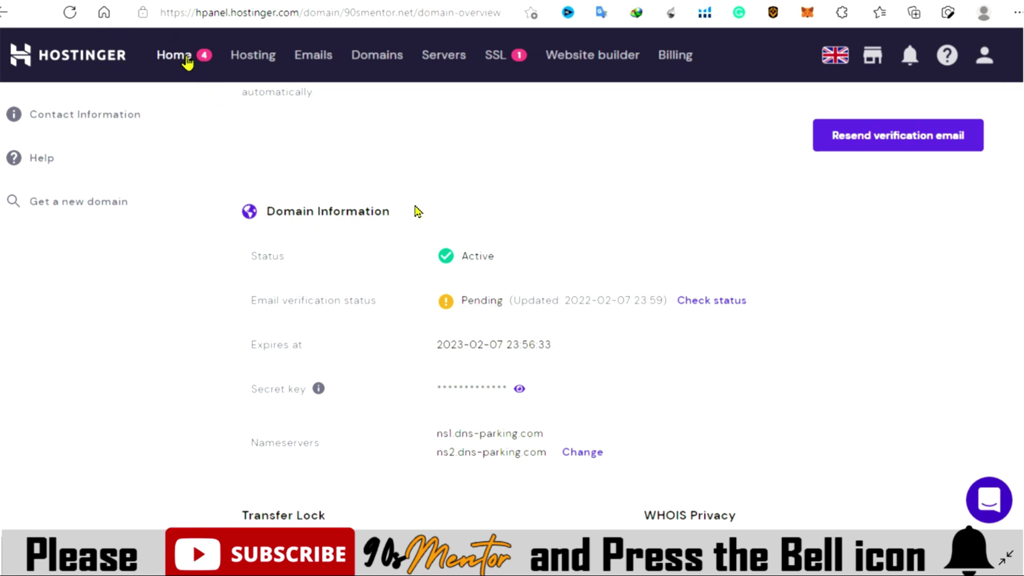
# Return to the Hostinger hPanel home page and start the Premium Shared Hosting setup questionnaire
pyautogui.click(186, 57)
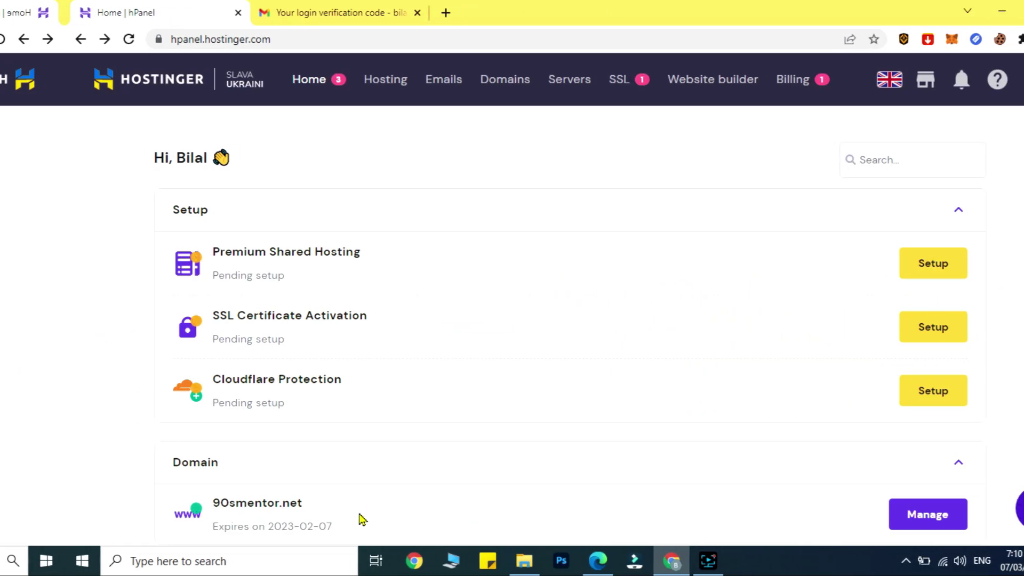
pyautogui.moveTo(143, 502); pyautogui.dragTo(258, 513)
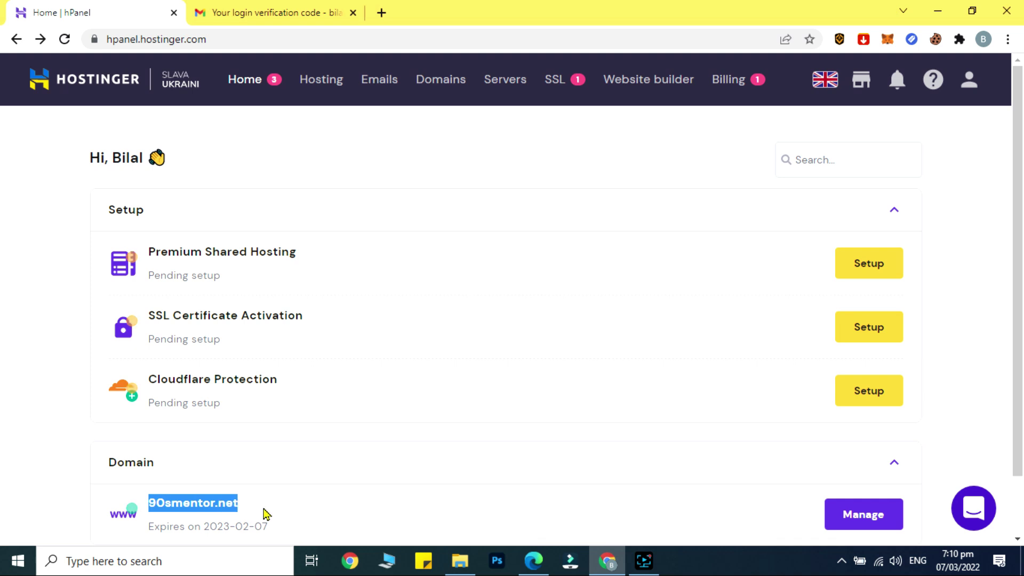
pyautogui.click(197, 507)
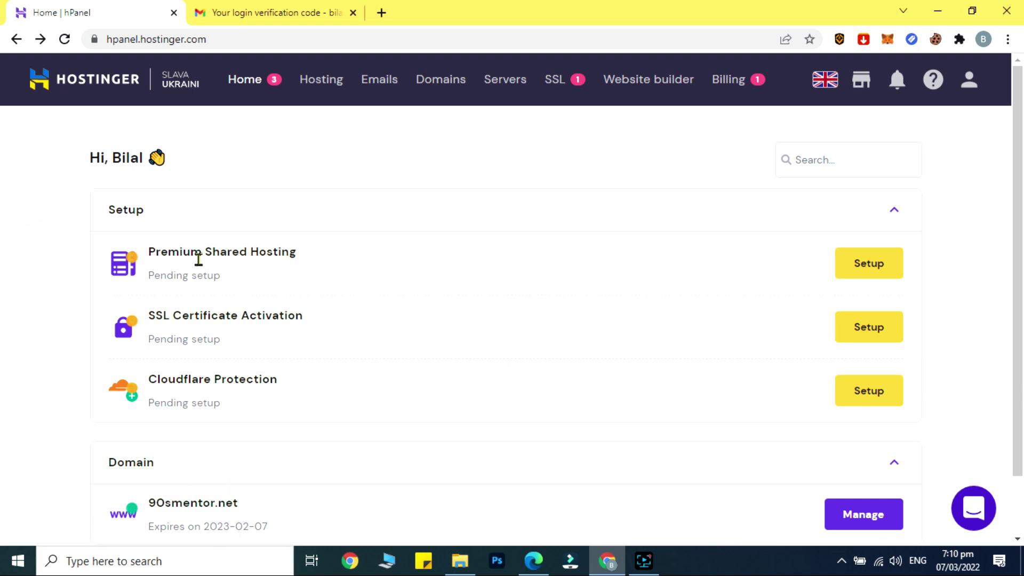
pyautogui.click(879, 275)
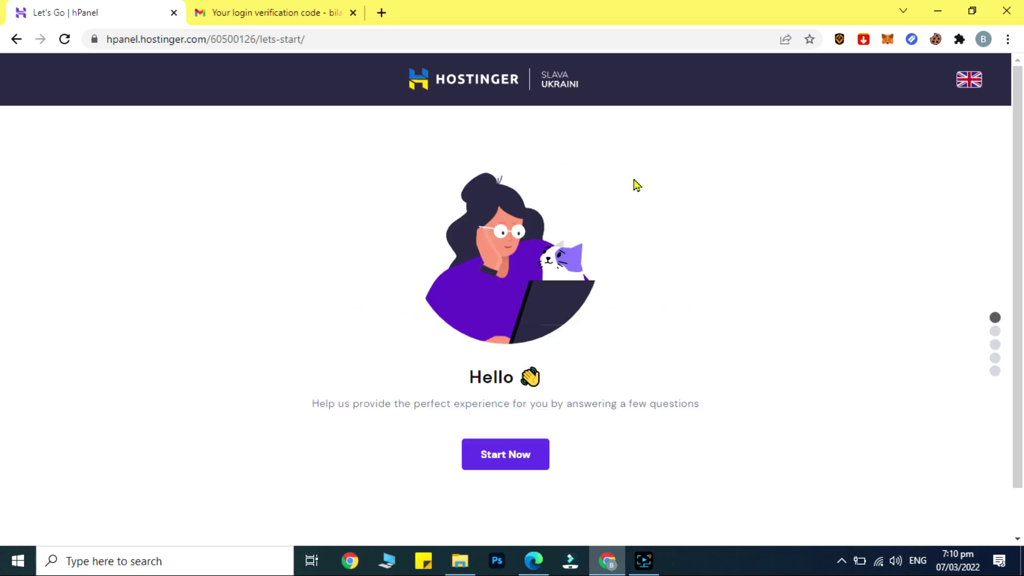
pyautogui.click(514, 458)
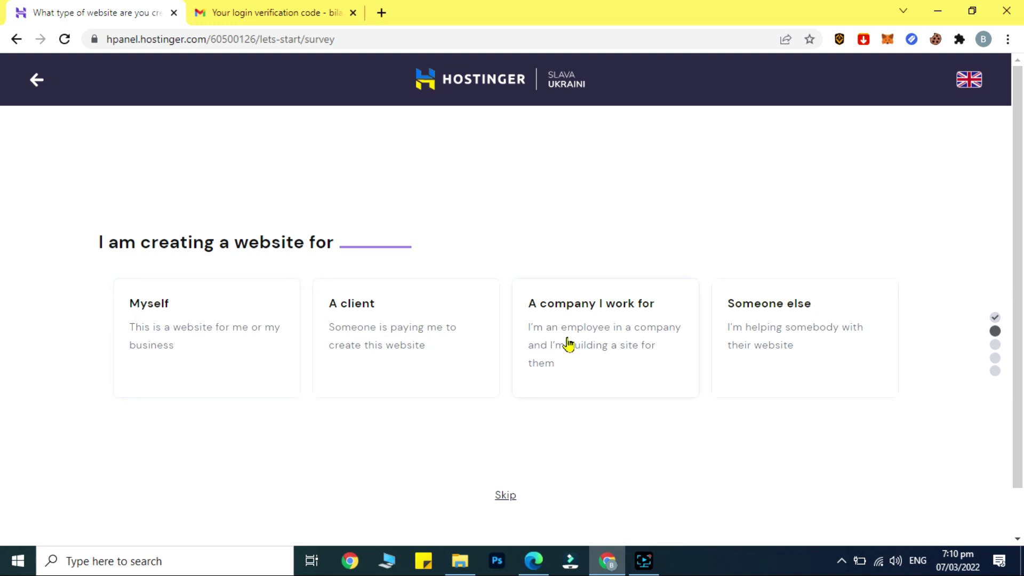
# Answer the website survey with Myself, A blog, and Creating my first website
pyautogui.click(204, 325)
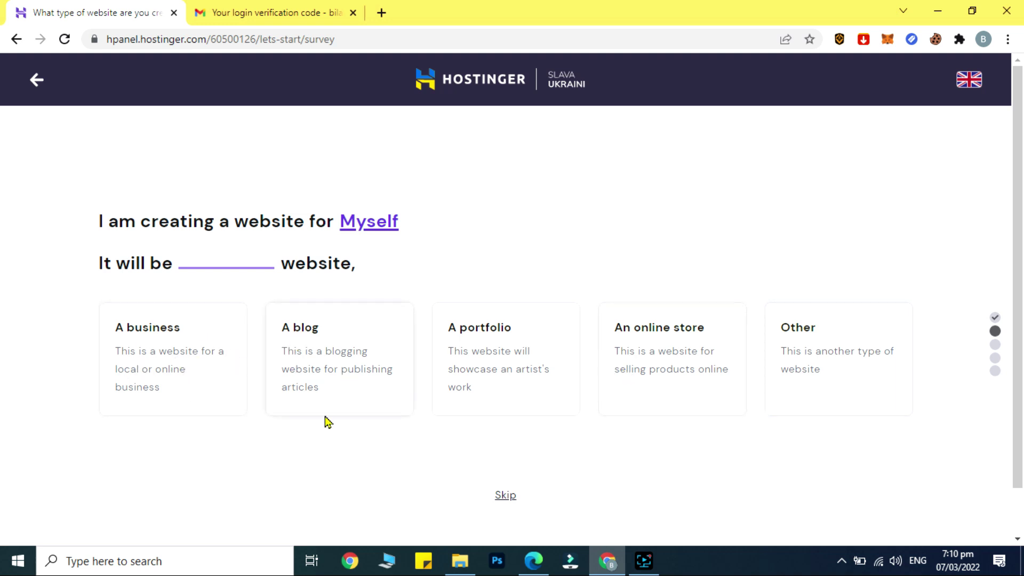
pyautogui.click(325, 351)
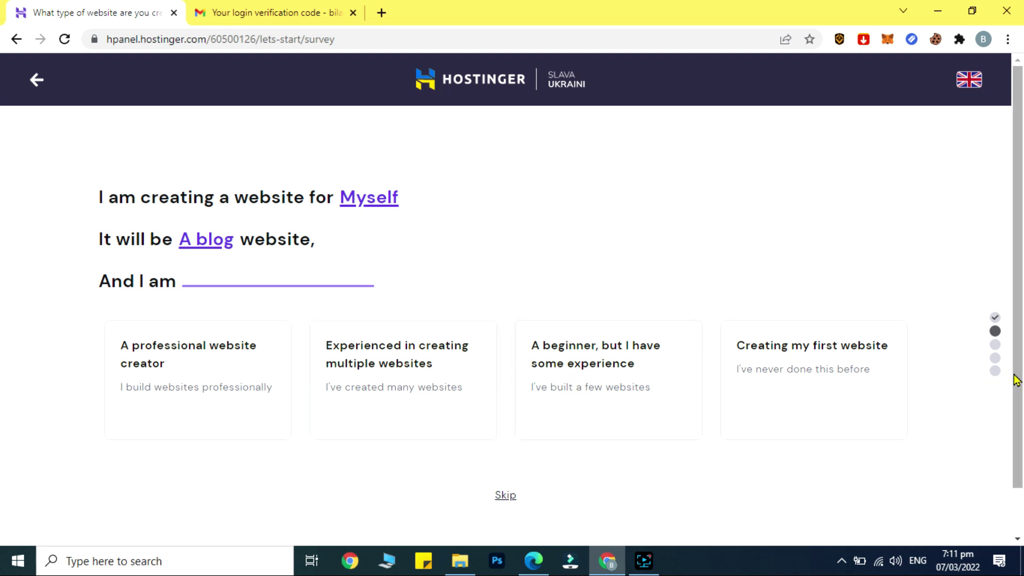
pyautogui.click(797, 361)
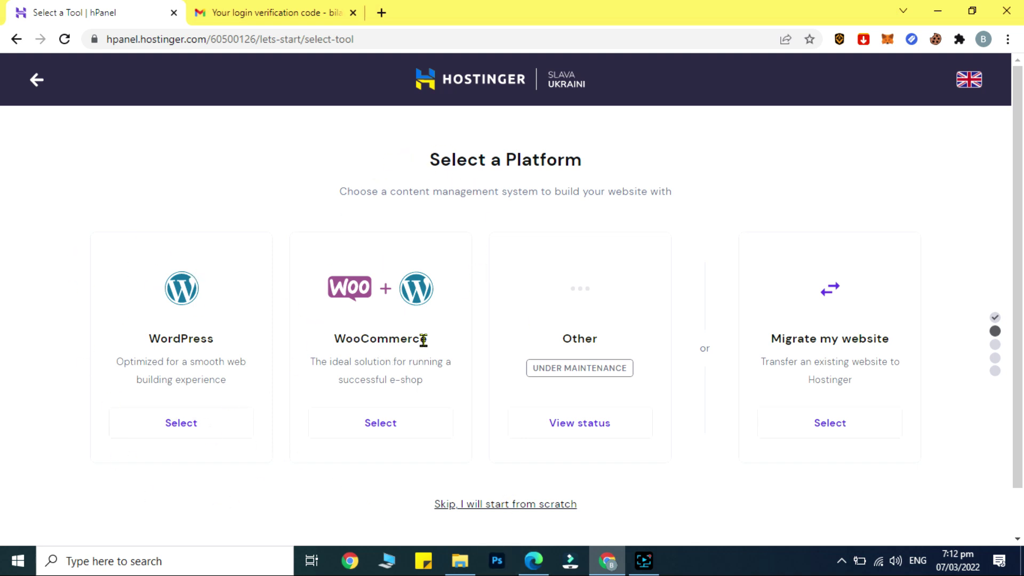
# Choose WordPress as the platform, enter the administrator password, and continue to the template choice
pyautogui.click(189, 426)
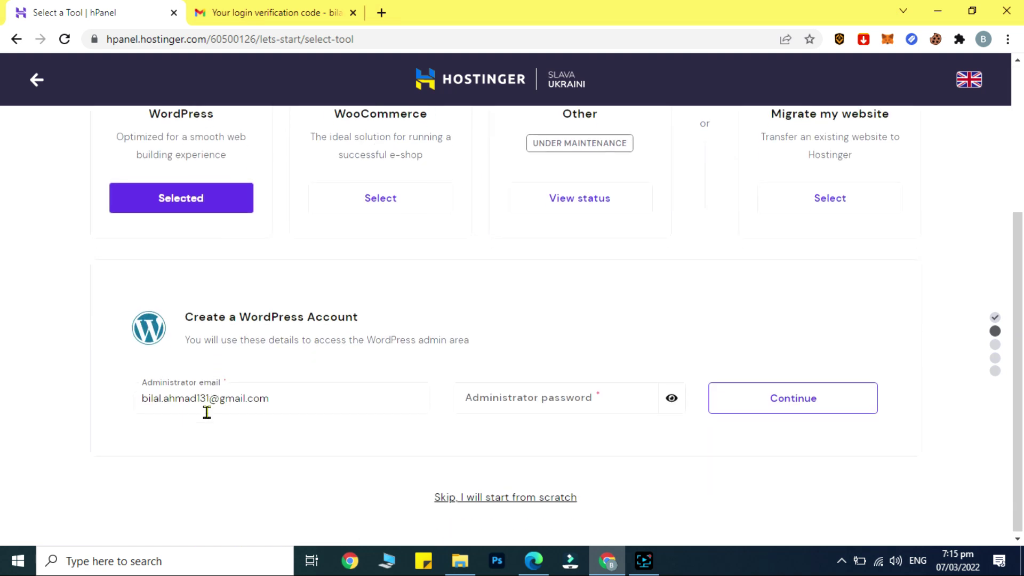
pyautogui.scroll(2, 206, 414)
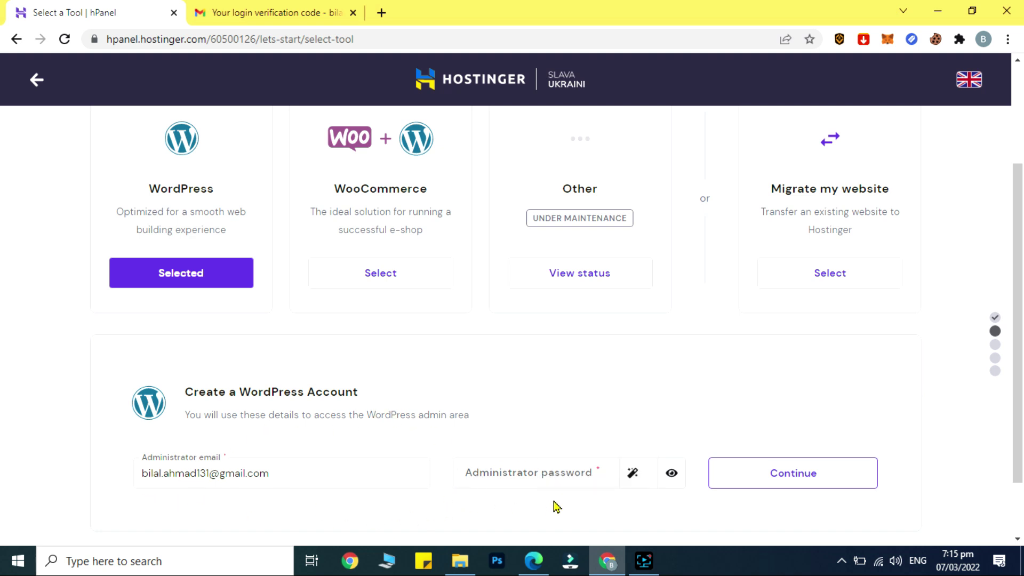
pyautogui.click(510, 471)
pyautogui.hotkey('ctrl', 'v')
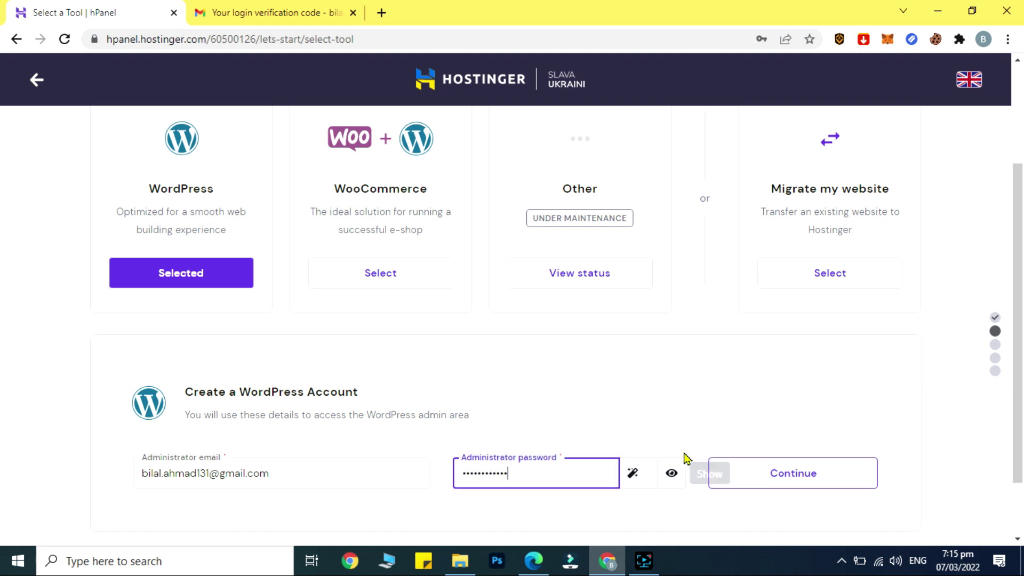
pyautogui.click(814, 489)
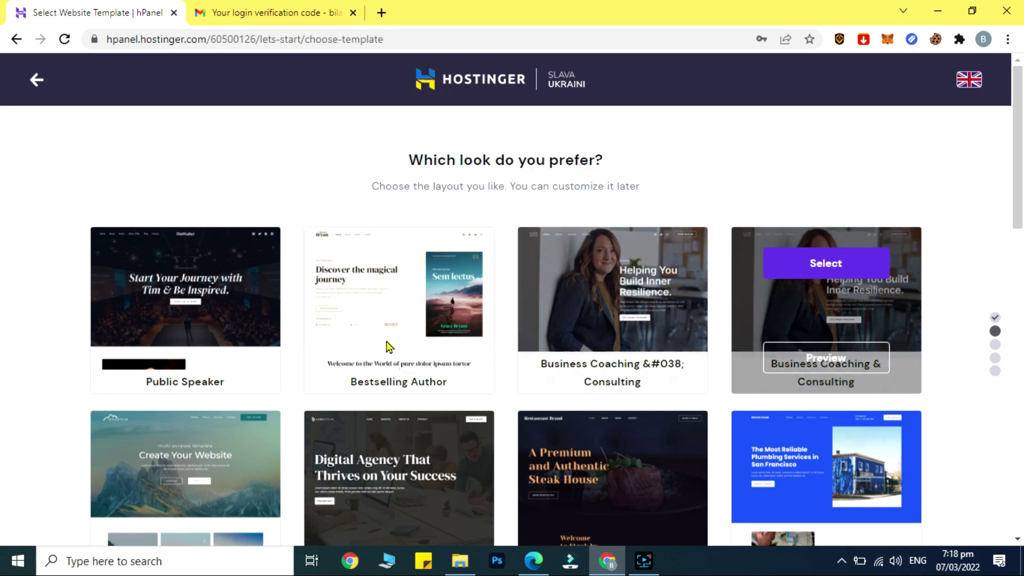
# Browse the website templates, including the additional ones, and select the Mountain template
pyautogui.scroll(-3, 223, 383)
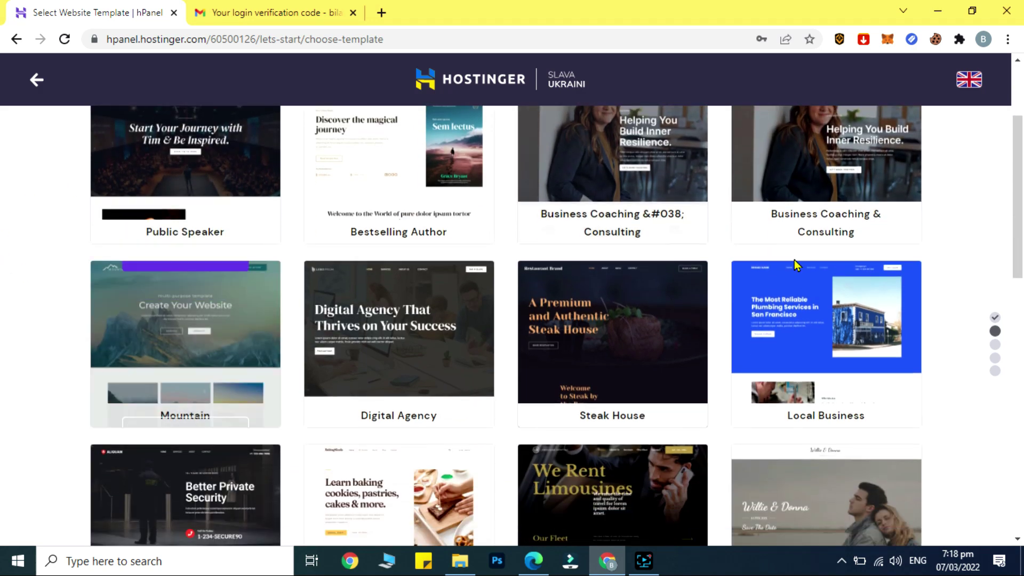
pyautogui.scroll(-9, 364, 357)
pyautogui.scroll(-6, 364, 358)
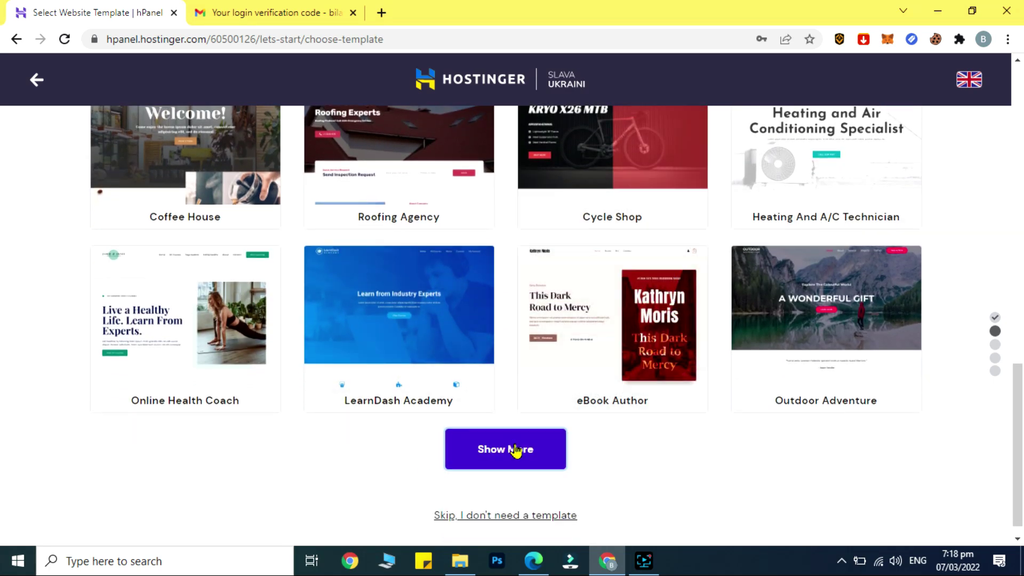
pyautogui.scroll(-4, 501, 435)
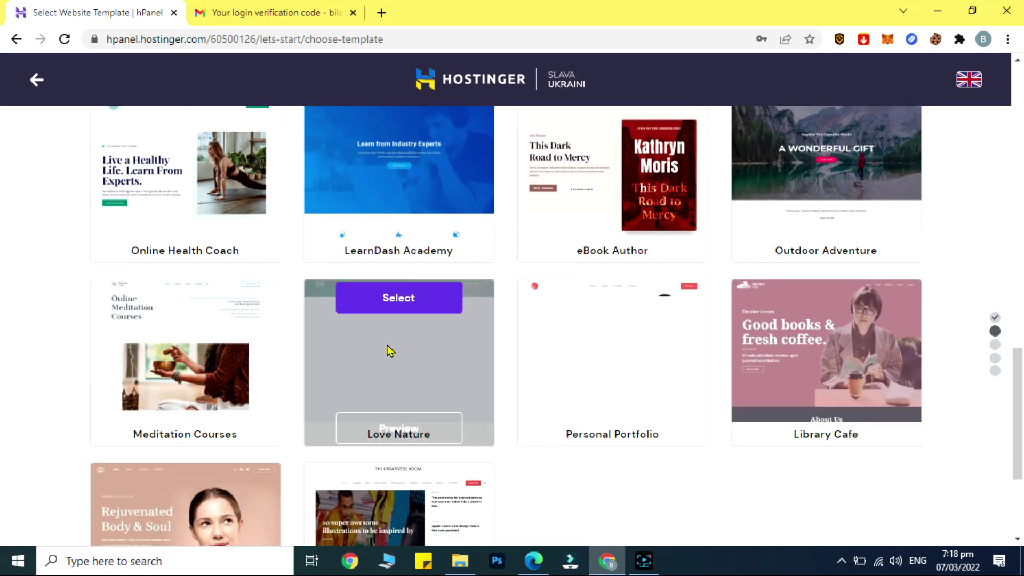
pyautogui.scroll(10, 563, 387)
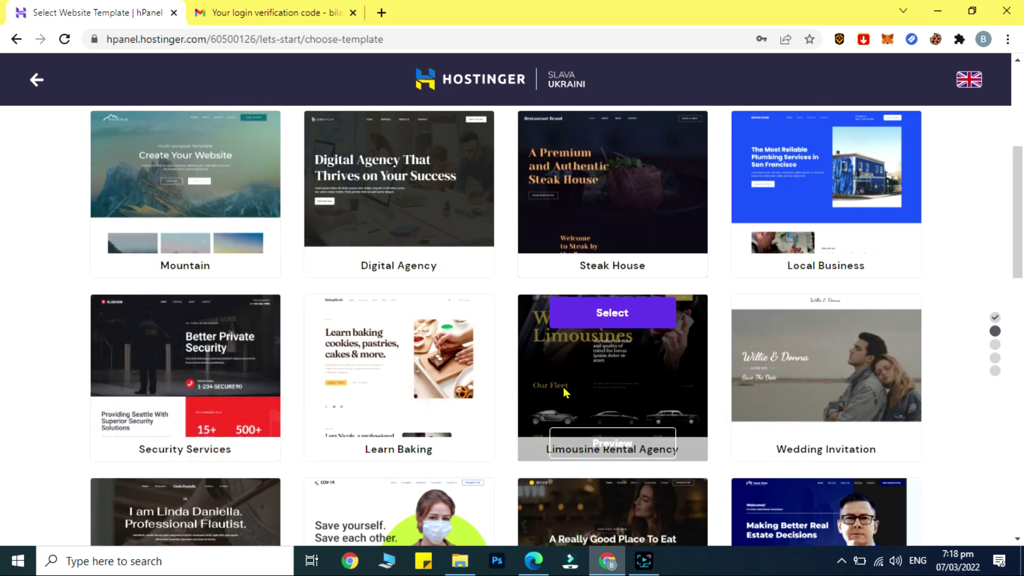
pyautogui.scroll(-1, 563, 387)
pyautogui.scroll(4, 479, 365)
pyautogui.moveTo(217, 354)
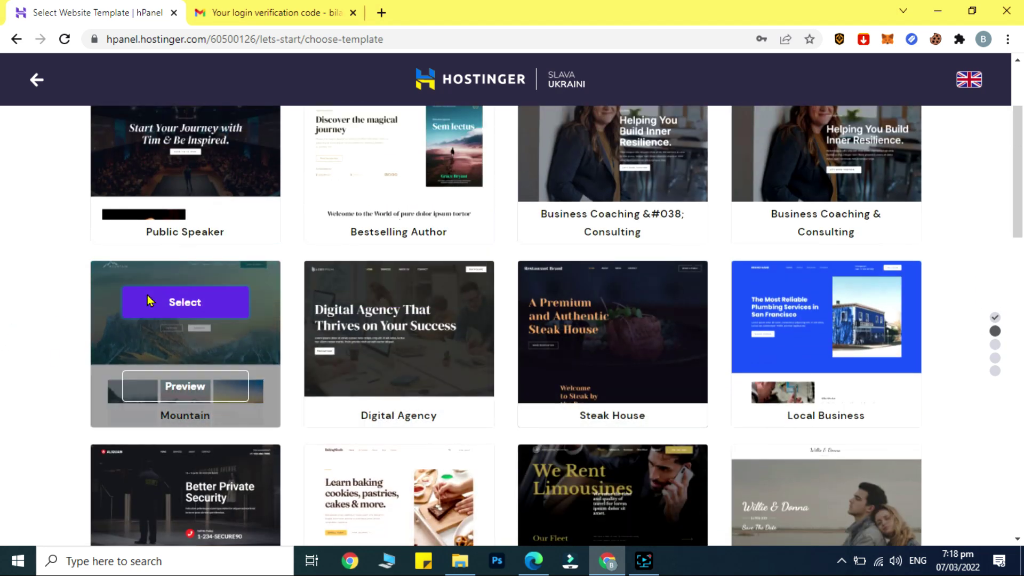
pyautogui.click(189, 316)
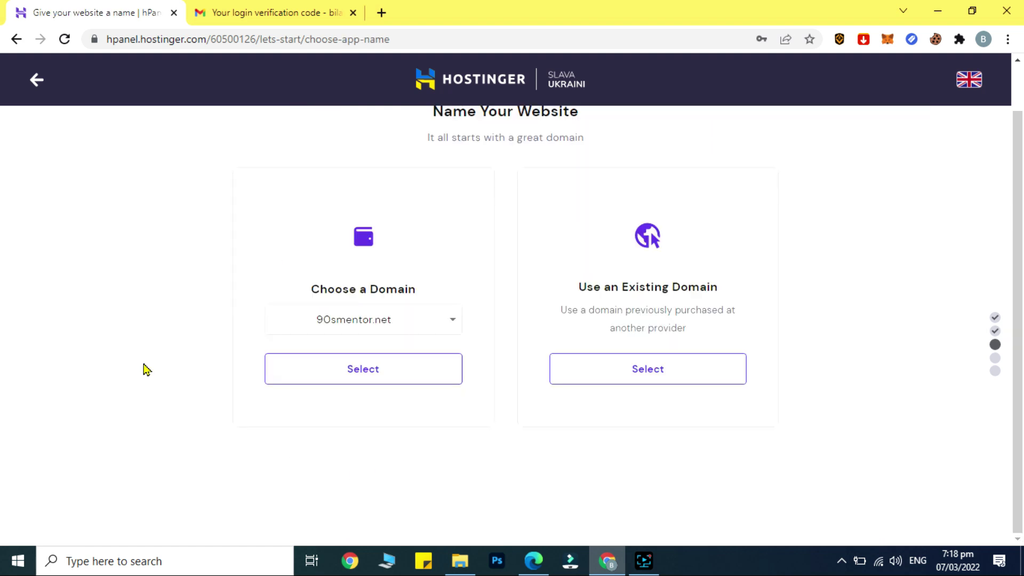